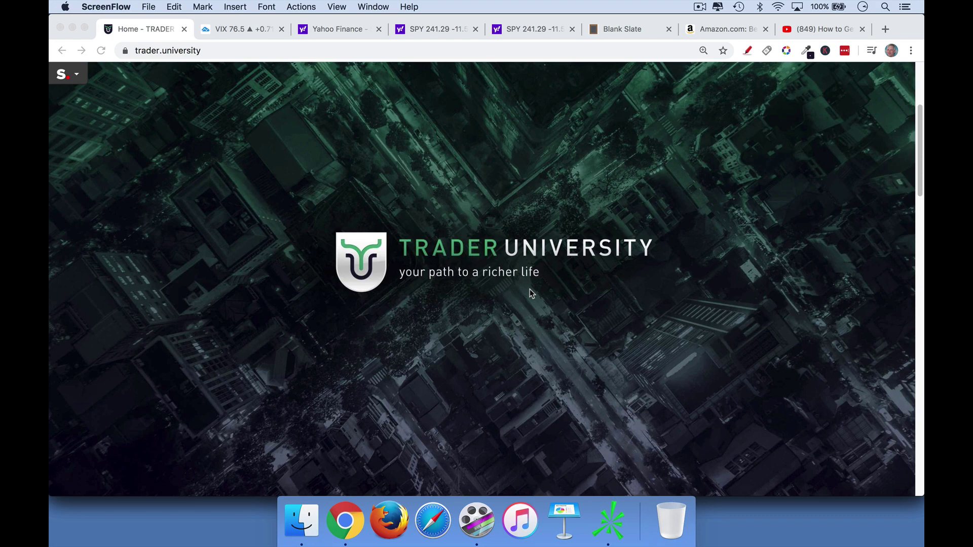
# Bring the Chrome browser window to the front.
pyautogui.click(221, 30)
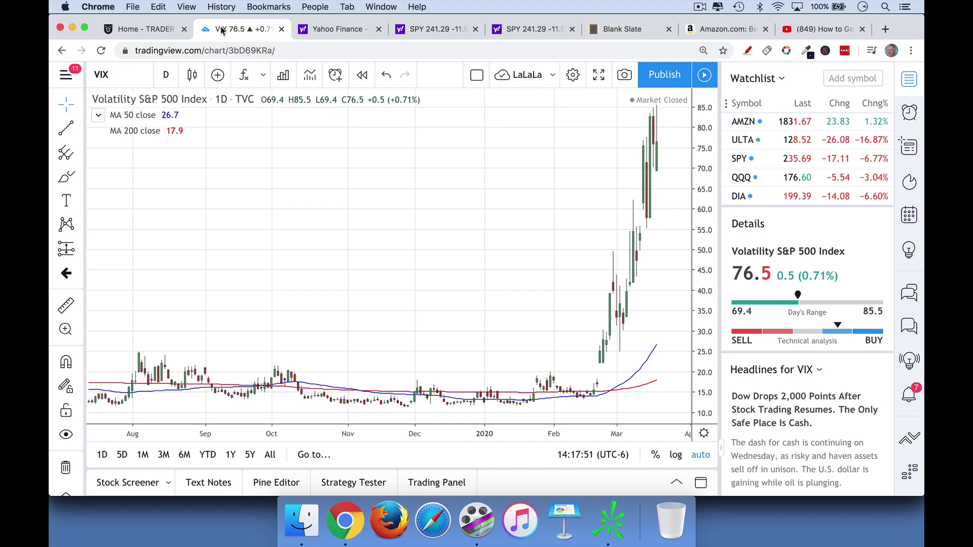
# Look up the SPY ticker on Yahoo Finance and open its quote page.
pyautogui.click(346, 33)
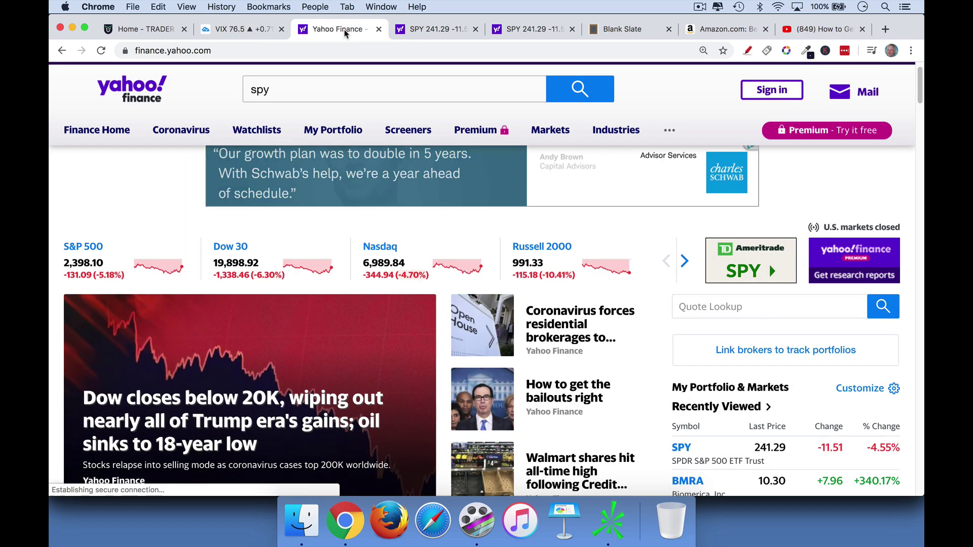
pyautogui.click(286, 91)
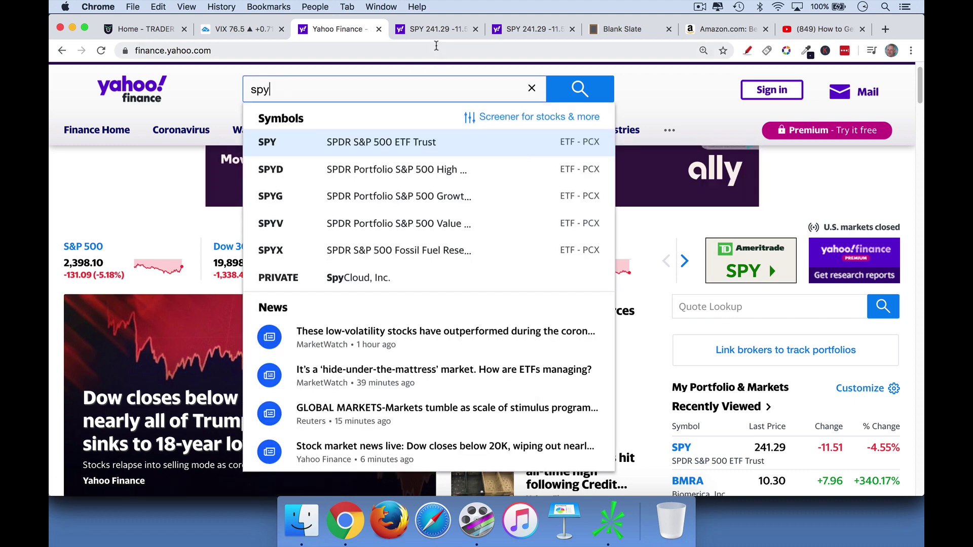
pyautogui.click(431, 29)
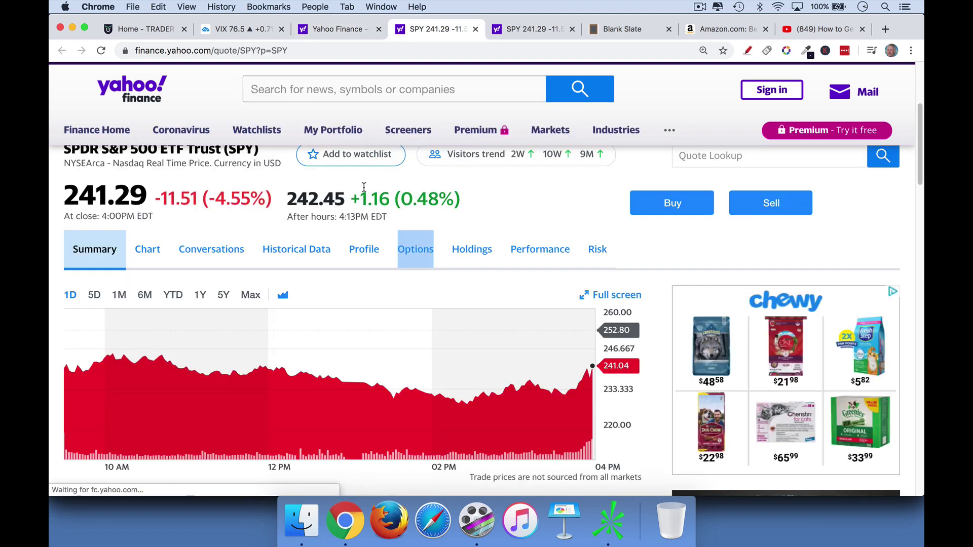
pyautogui.scroll(2, 430, 254)
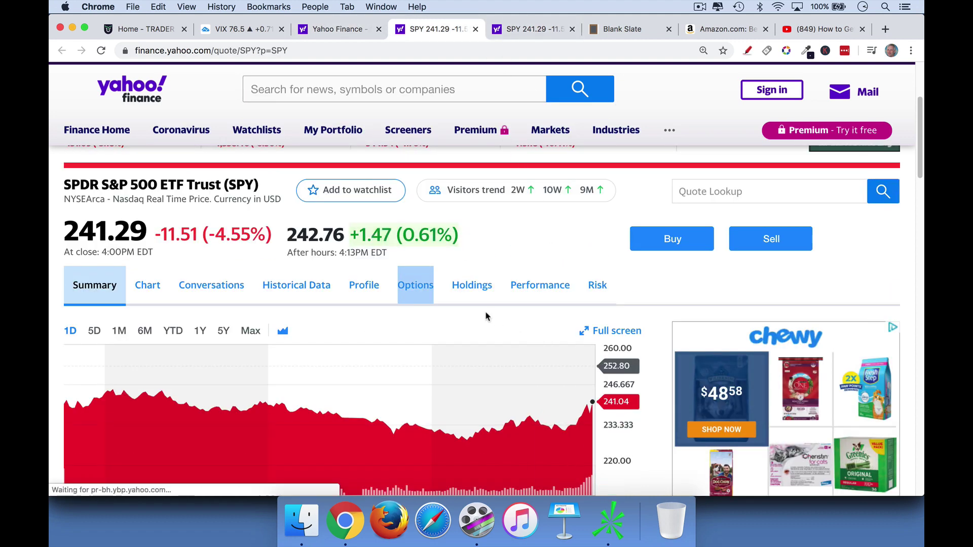
# Show the SPY options chain for the May 15, 2020 expiry and check today's date.
pyautogui.click(552, 31)
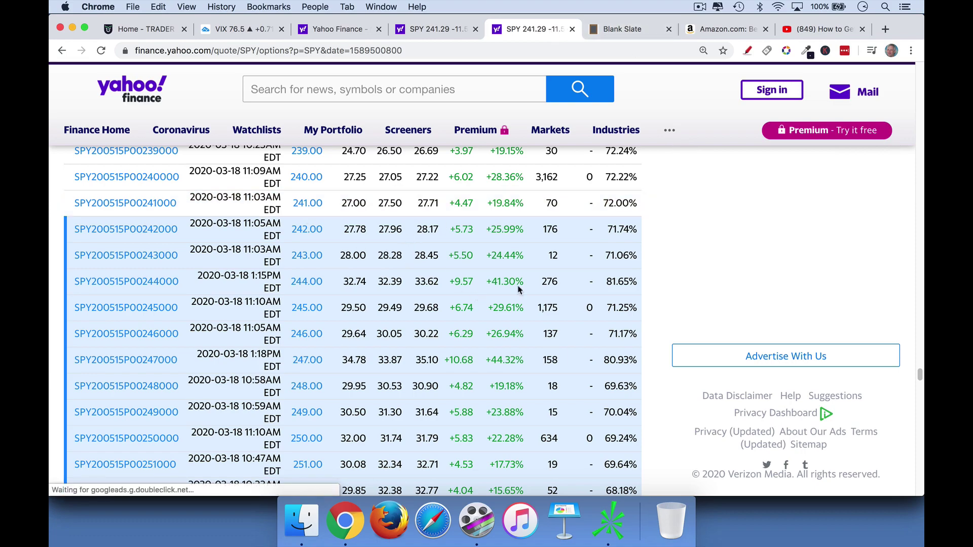
pyautogui.moveTo(920, 375); pyautogui.dragTo(920, 77)
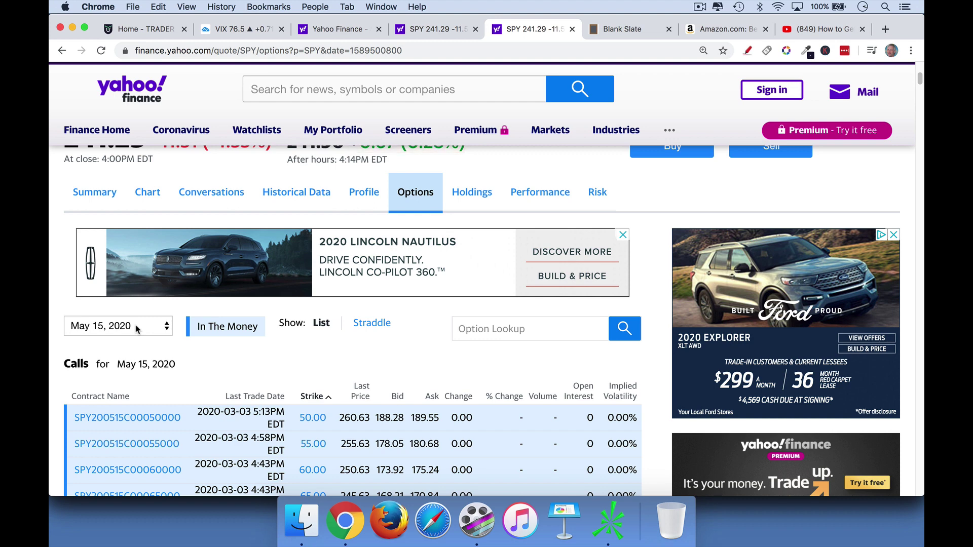
pyautogui.click(863, 7)
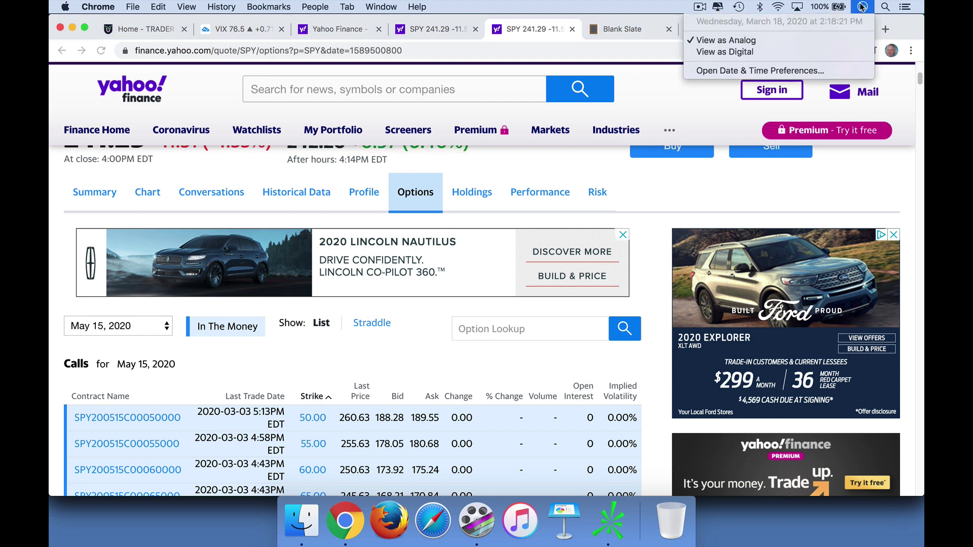
pyautogui.press('Escape')
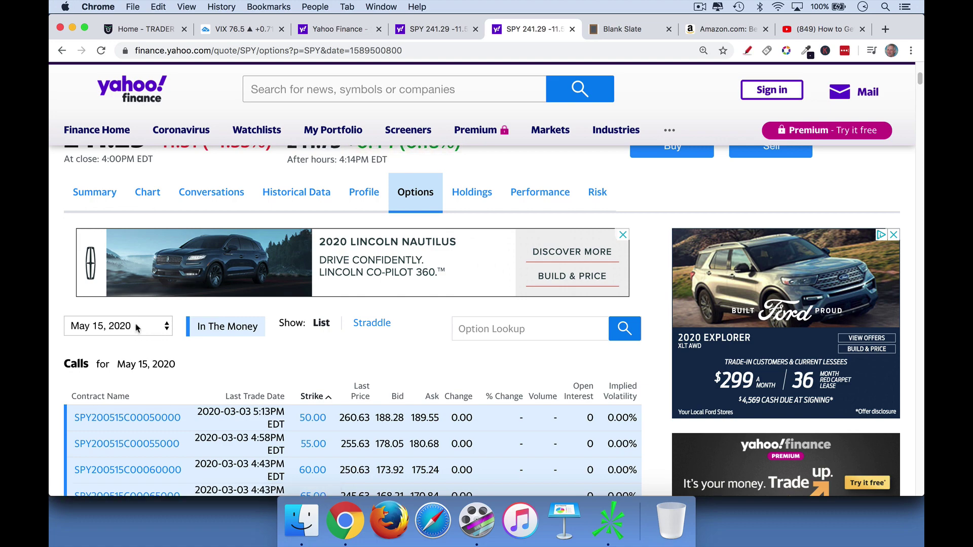
# Scroll past the SPY calls table to the May 15 puts around the 241 strike.
pyautogui.scroll(-7, 435, 355)
pyautogui.scroll(-3, 436, 355)
pyautogui.scroll(15, 436, 354)
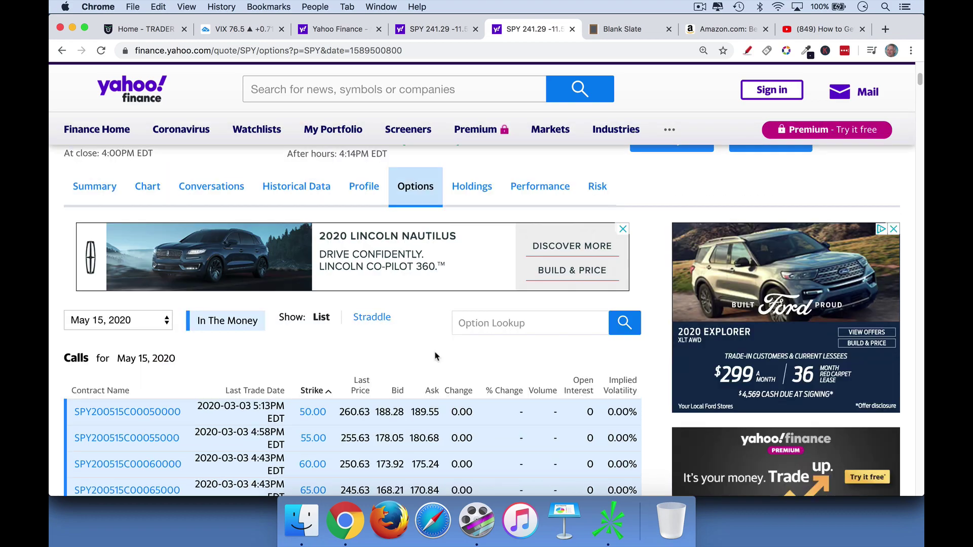
pyautogui.scroll(1, 454, 355)
pyautogui.scroll(-3, 152, 411)
pyautogui.scroll(-10, 159, 406)
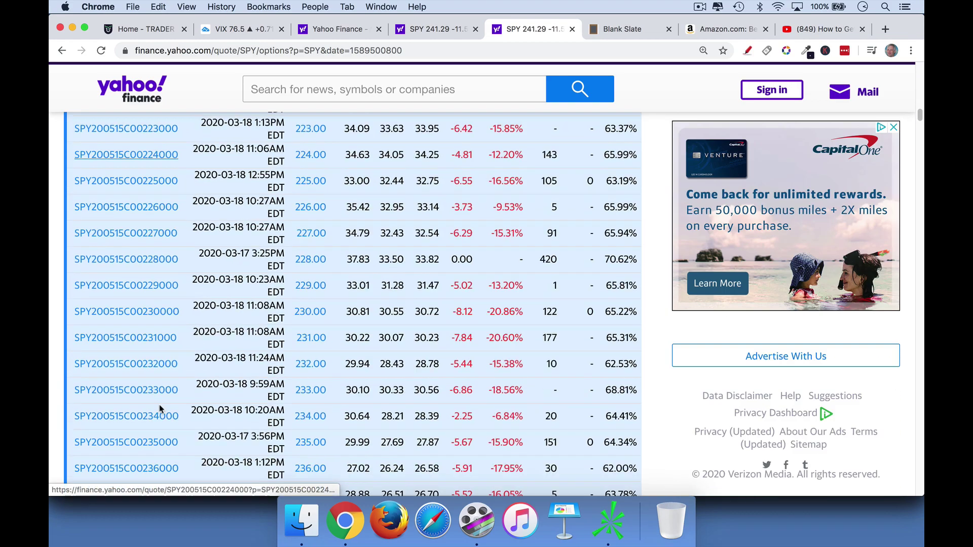
pyautogui.scroll(-8, 158, 405)
pyautogui.scroll(-8, 159, 406)
pyautogui.scroll(-10, 161, 407)
pyautogui.scroll(-8, 161, 408)
pyautogui.scroll(-8, 161, 408)
pyautogui.scroll(-10, 162, 408)
pyautogui.scroll(5, 162, 409)
pyautogui.scroll(1, 163, 408)
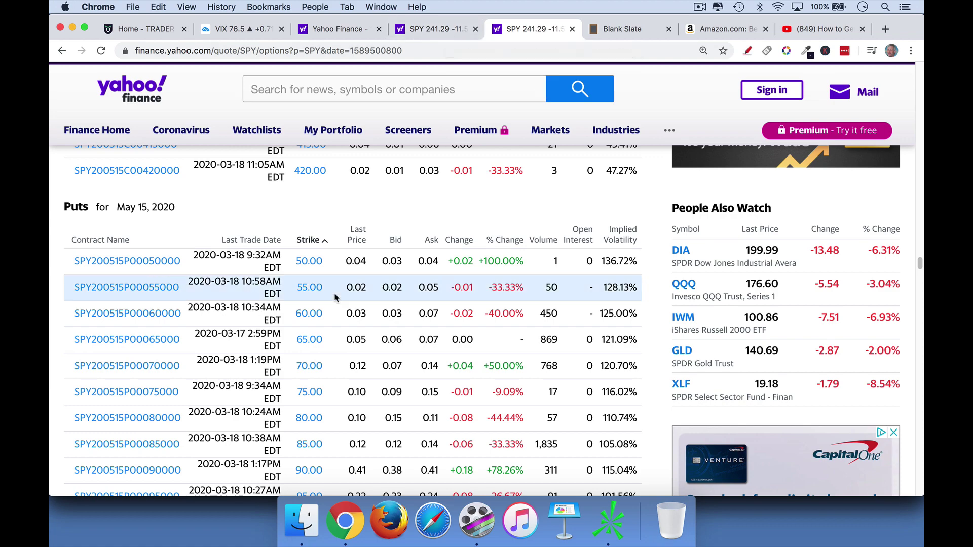
pyautogui.scroll(-5, 335, 298)
pyautogui.scroll(-10, 334, 298)
pyautogui.scroll(-10, 334, 298)
pyautogui.scroll(-10, 334, 298)
pyautogui.scroll(-10, 334, 298)
pyautogui.scroll(-5, 334, 298)
pyautogui.scroll(3, 334, 298)
pyautogui.scroll(2, 368, 254)
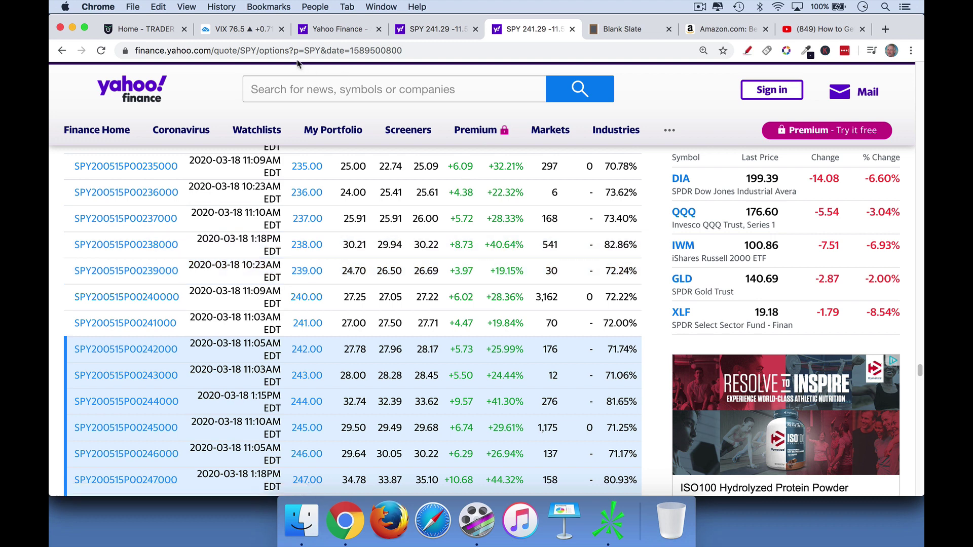
# Glance at the VIX chart, select the 241.00-strike May put, then go to Blank Slate.
pyautogui.click(240, 35)
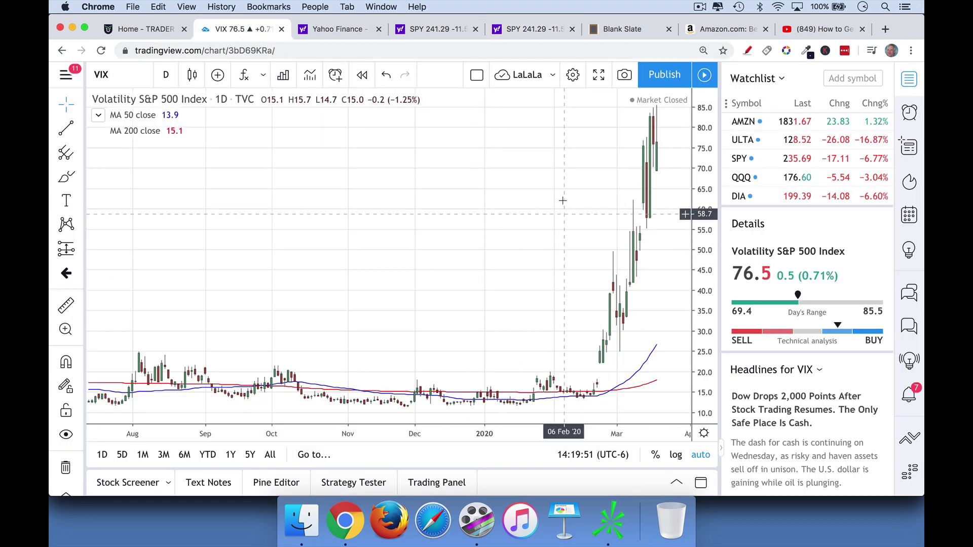
pyautogui.click(516, 33)
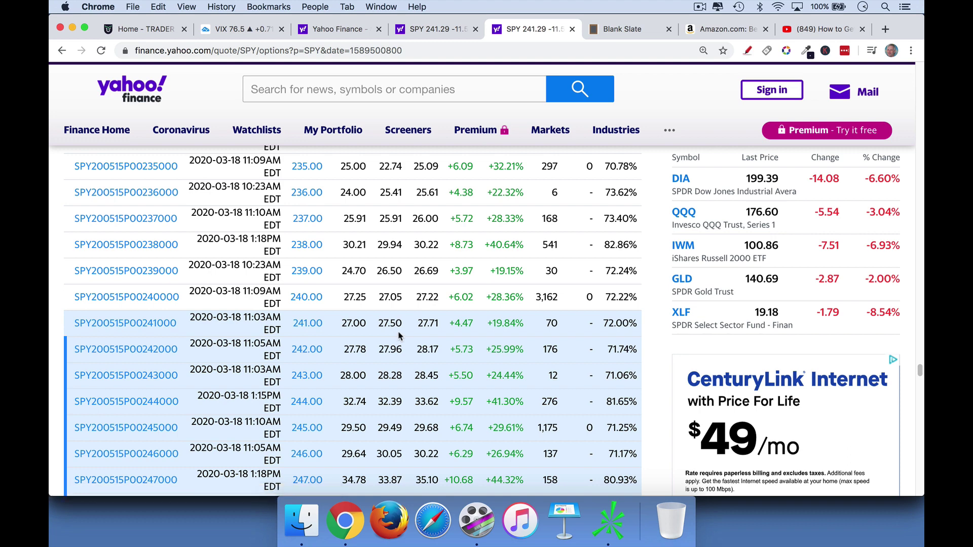
pyautogui.click(308, 323)
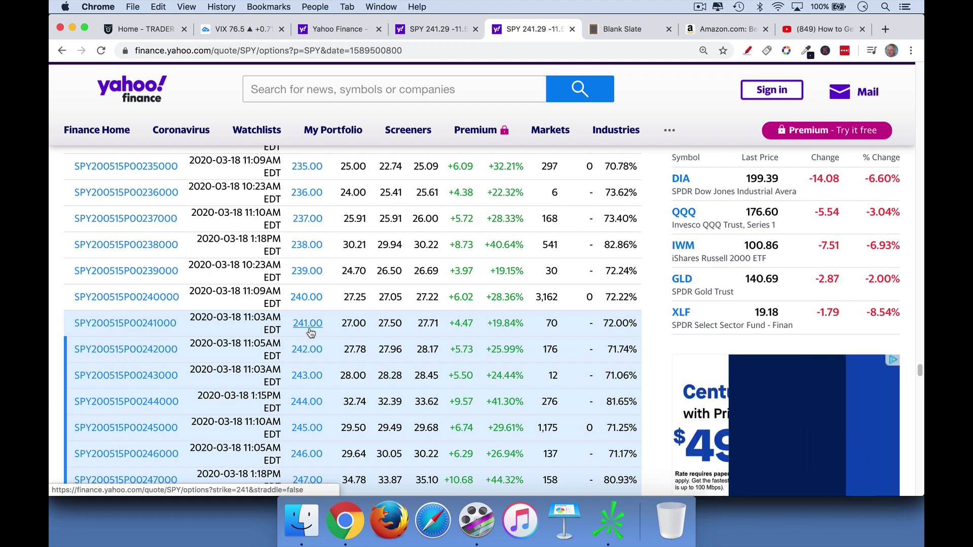
pyautogui.click(306, 331)
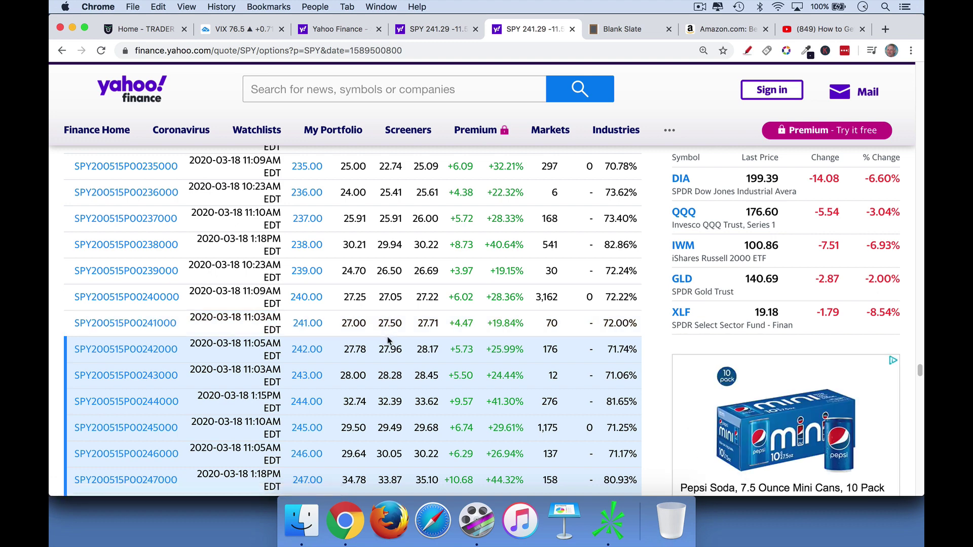
pyautogui.click(627, 32)
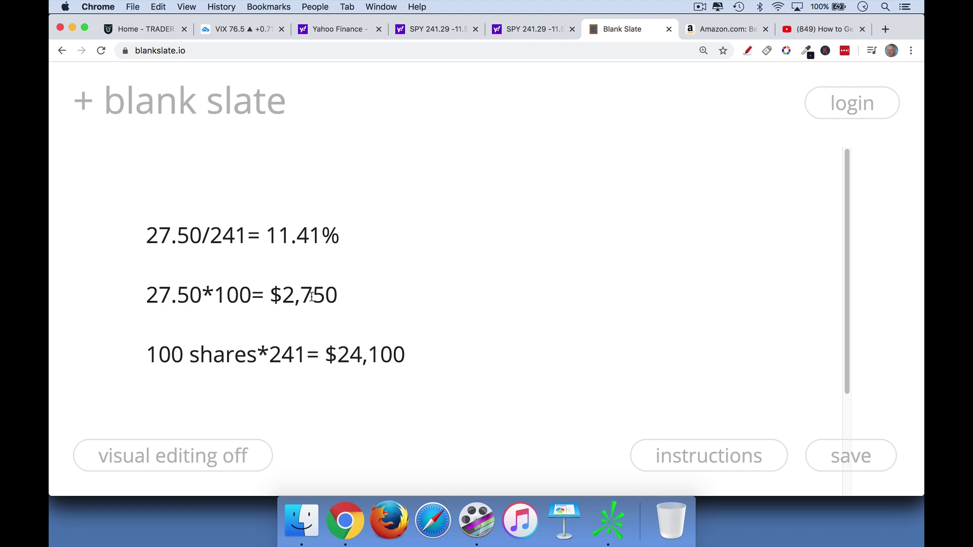
# Highlight the $24,100 capital and 27.50 premium, then check the SPY options chain.
pyautogui.moveTo(326, 355)
pyautogui.mouseDown()
pyautogui.moveTo(374, 354)
pyautogui.moveTo(430, 413)
pyautogui.mouseUp()
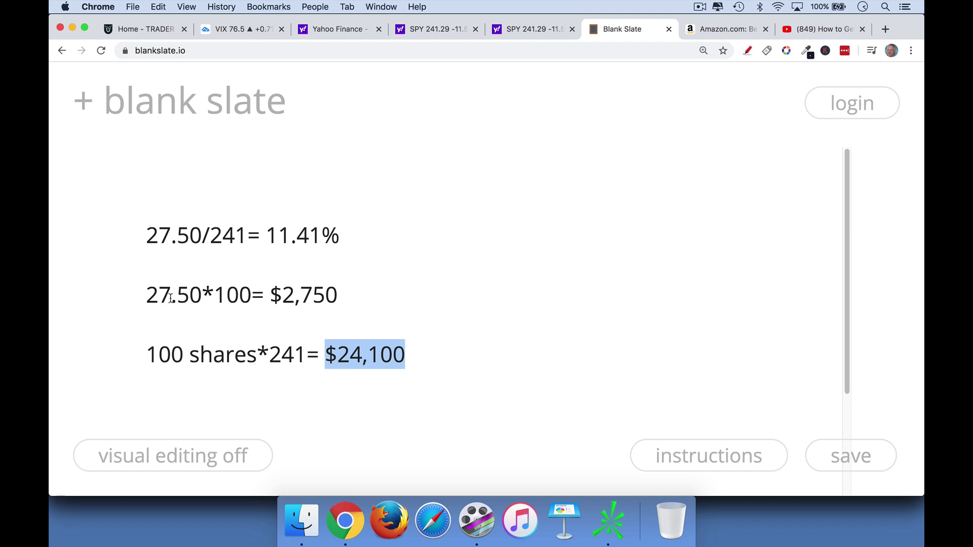
pyautogui.moveTo(147, 295); pyautogui.dragTo(200, 296)
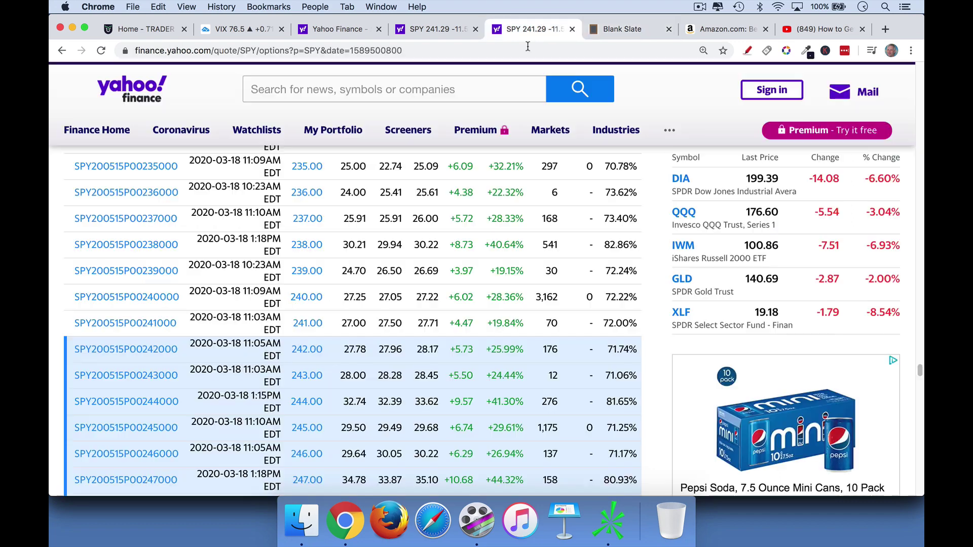
pyautogui.click(539, 30)
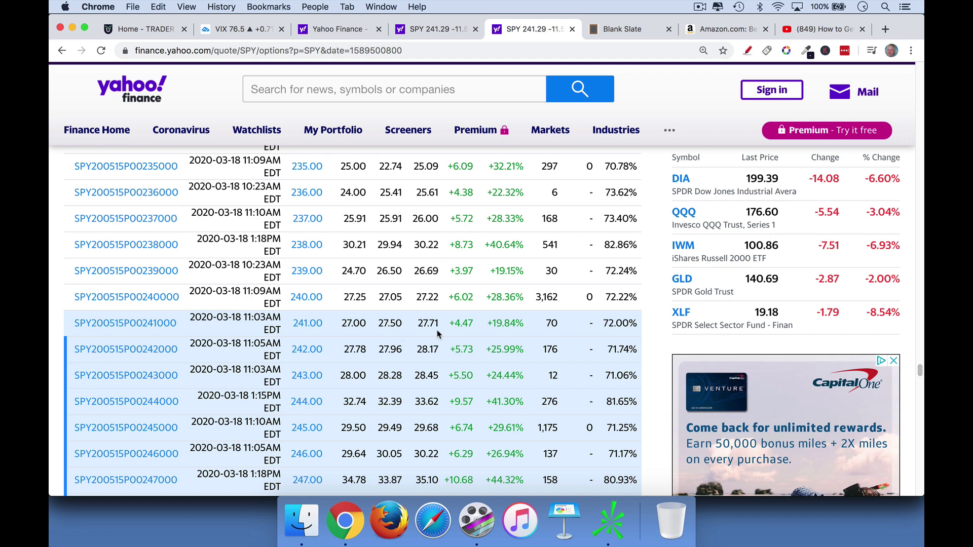
# Highlight the 27.50 premium, 100-share multiplier and 241 strike in the Blank Slate calculations.
pyautogui.click(633, 33)
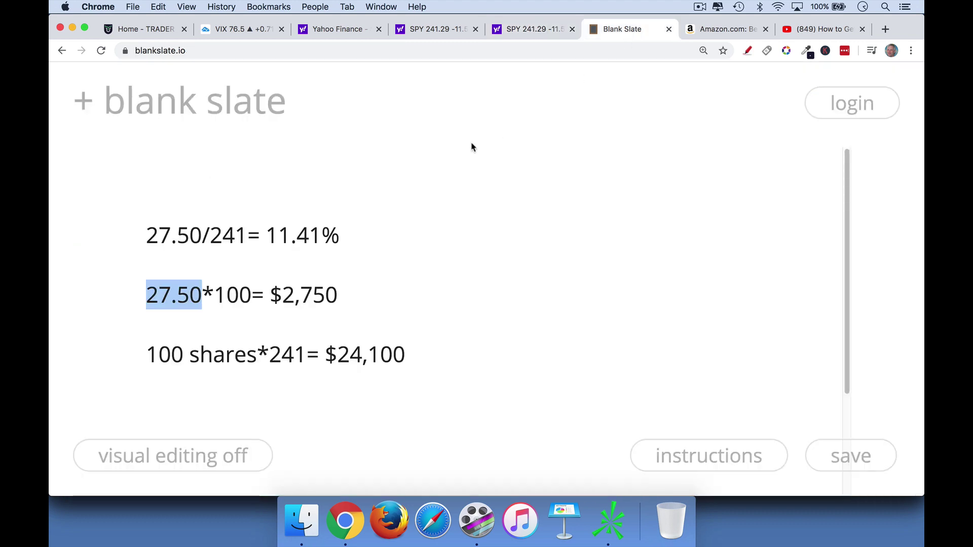
pyautogui.click(175, 303)
pyautogui.moveTo(147, 295); pyautogui.dragTo(202, 295)
pyautogui.moveTo(214, 295); pyautogui.dragTo(251, 295)
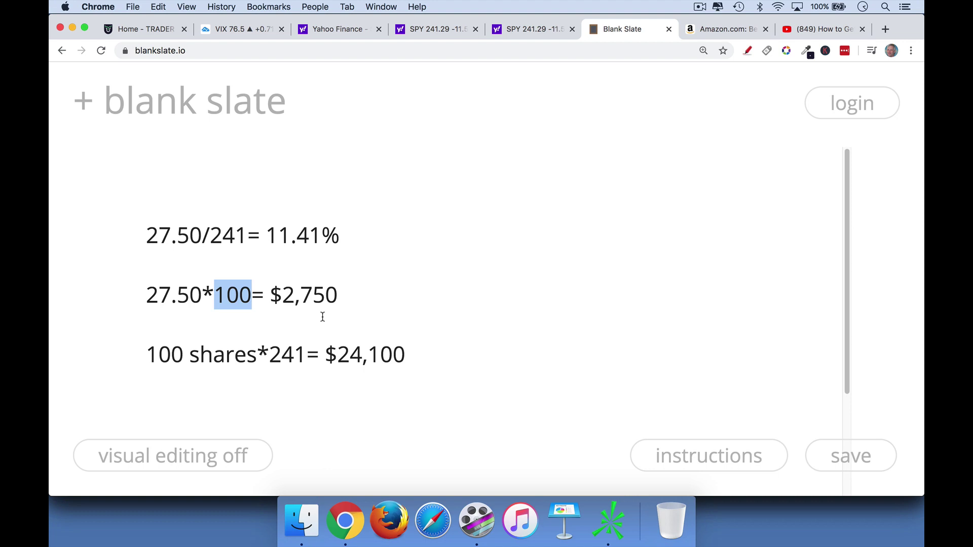
pyautogui.moveTo(274, 355); pyautogui.dragTo(304, 355)
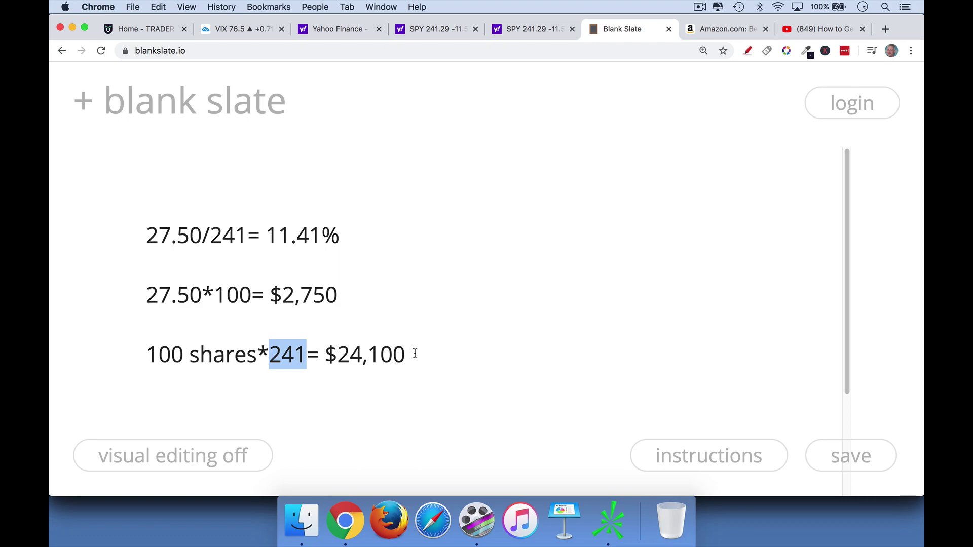
# Scroll up through the SPY options chain, then highlight the $2,750 premium in Blank Slate.
pyautogui.click(527, 30)
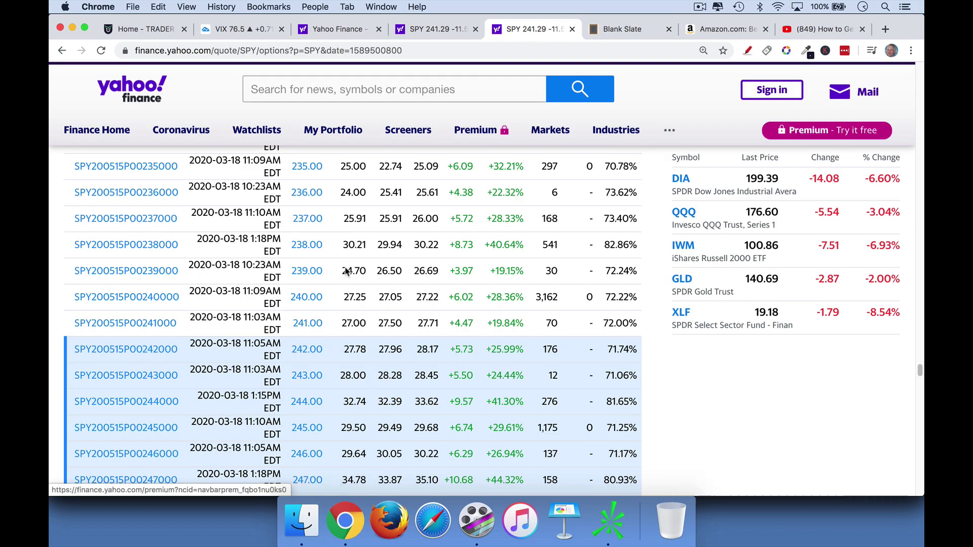
pyautogui.scroll(10, 343, 275)
pyautogui.scroll(10, 344, 275)
pyautogui.scroll(10, 343, 275)
pyautogui.scroll(10, 343, 275)
pyautogui.scroll(10, 344, 275)
pyautogui.scroll(10, 348, 279)
pyautogui.scroll(10, 347, 282)
pyautogui.scroll(10, 347, 283)
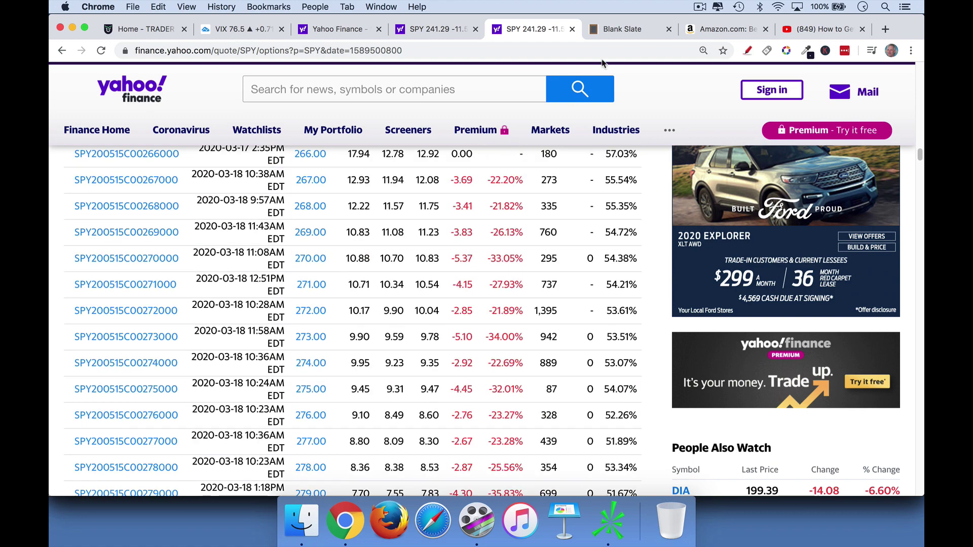
pyautogui.click(612, 35)
pyautogui.moveTo(282, 295); pyautogui.dragTo(338, 295)
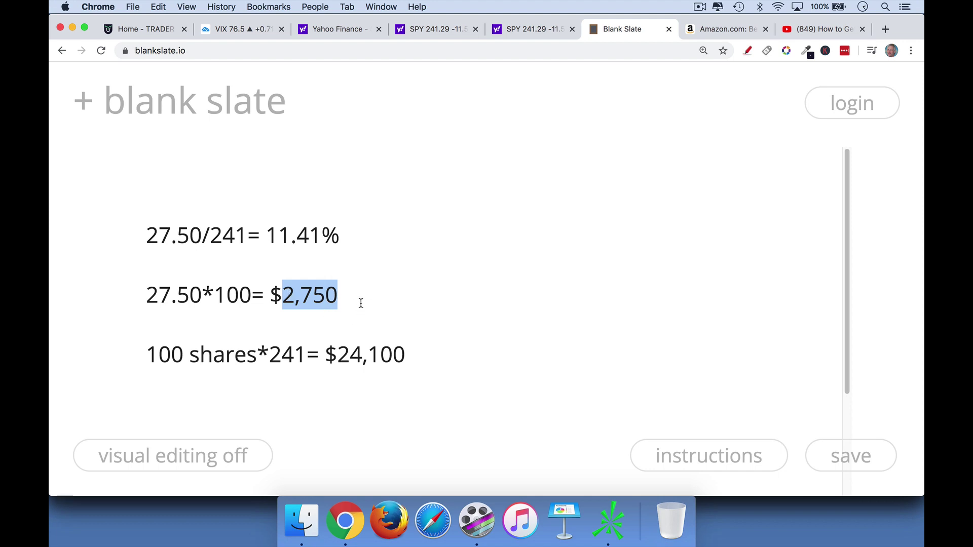
pyautogui.moveTo(269, 355); pyautogui.dragTo(306, 355)
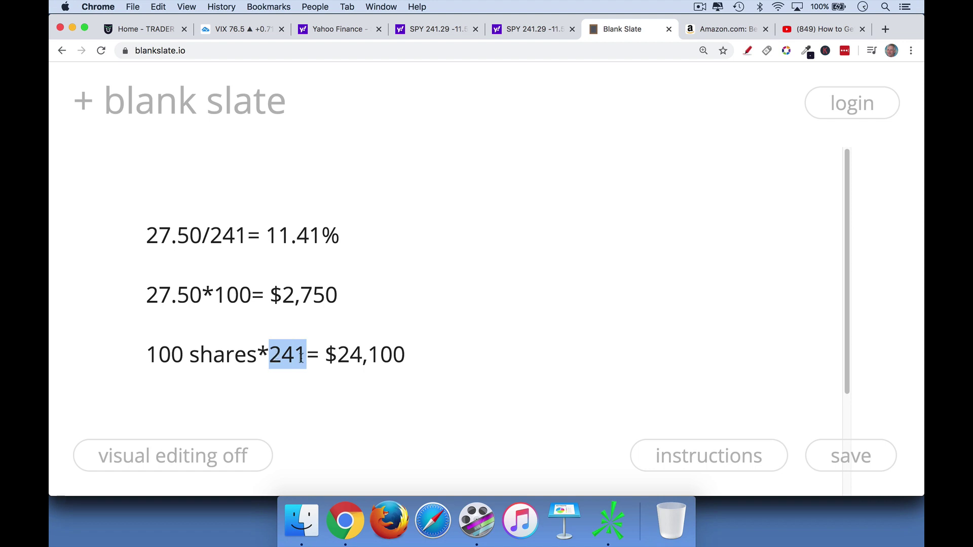
pyautogui.moveTo(325, 355); pyautogui.dragTo(405, 356)
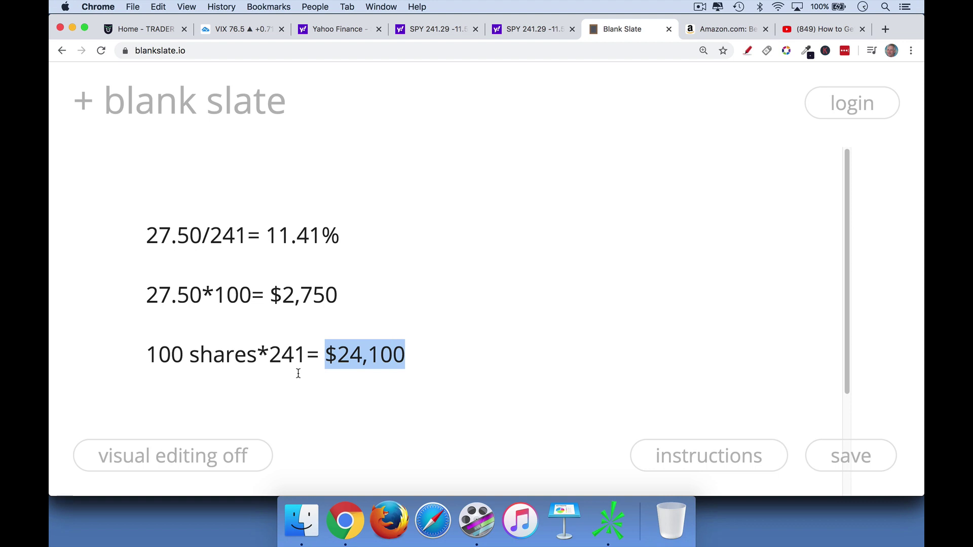
# Add the break-even line 241.00-27.50=213.50 below the $24,100 line and highlight 213.50.
pyautogui.click(420, 351)
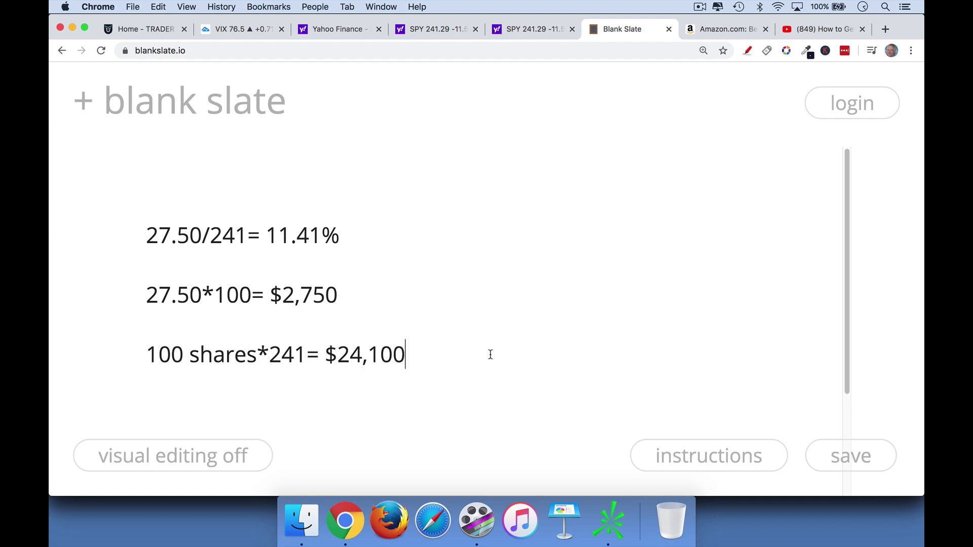
pyautogui.press('Return')
pyautogui.write('241')
pyautogui.write('.00-27.50')
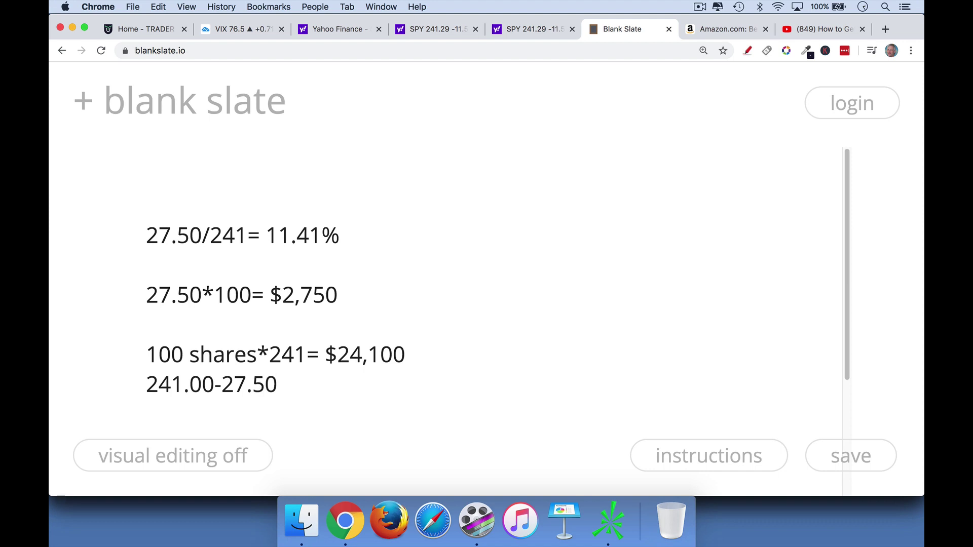
pyautogui.write('=')
pyautogui.write('213.50')
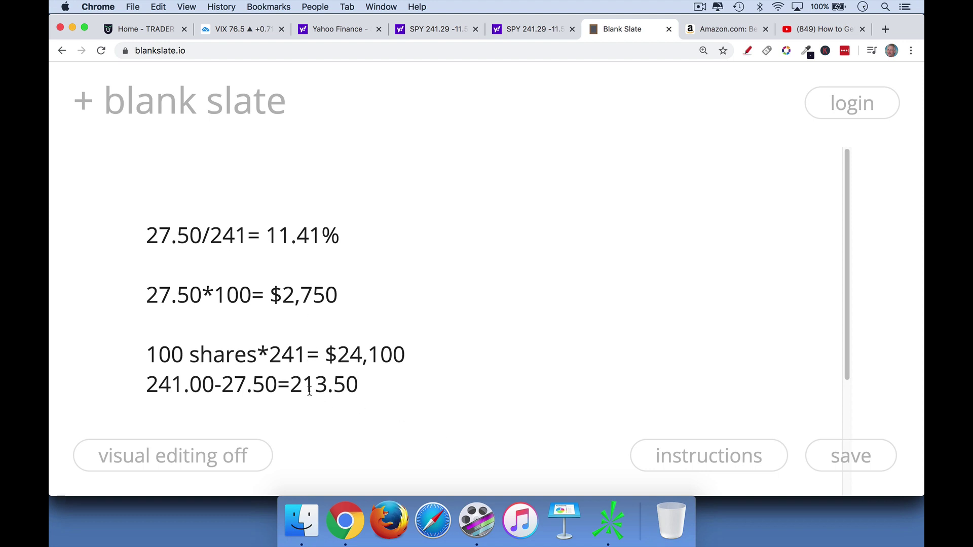
pyautogui.doubleClick(304, 389)
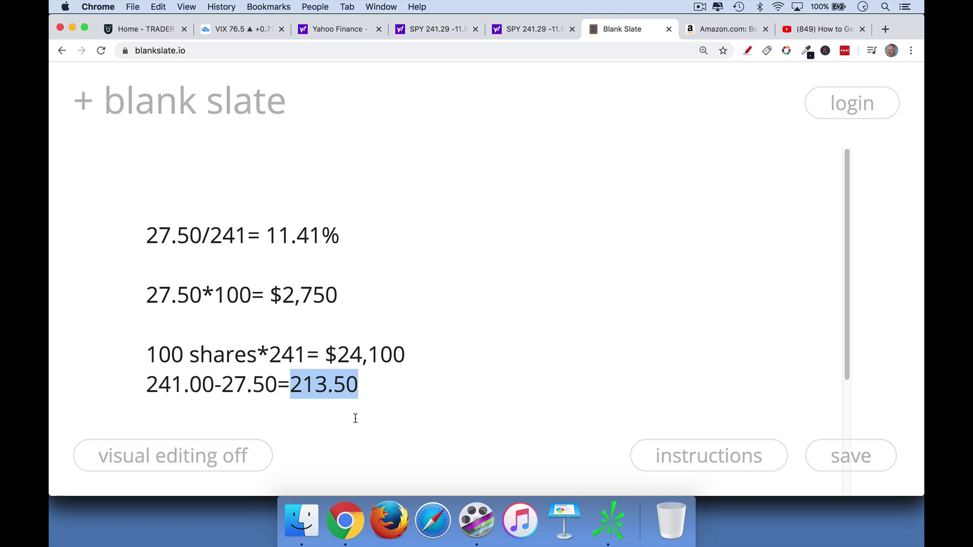
pyautogui.click(361, 386)
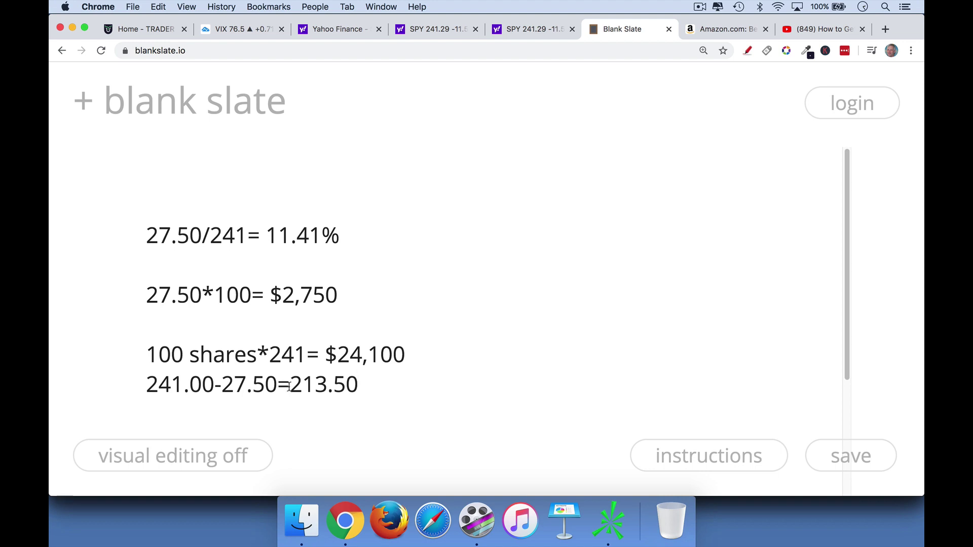
pyautogui.doubleClick(272, 295)
pyautogui.moveTo(323, 293); pyautogui.dragTo(339, 296)
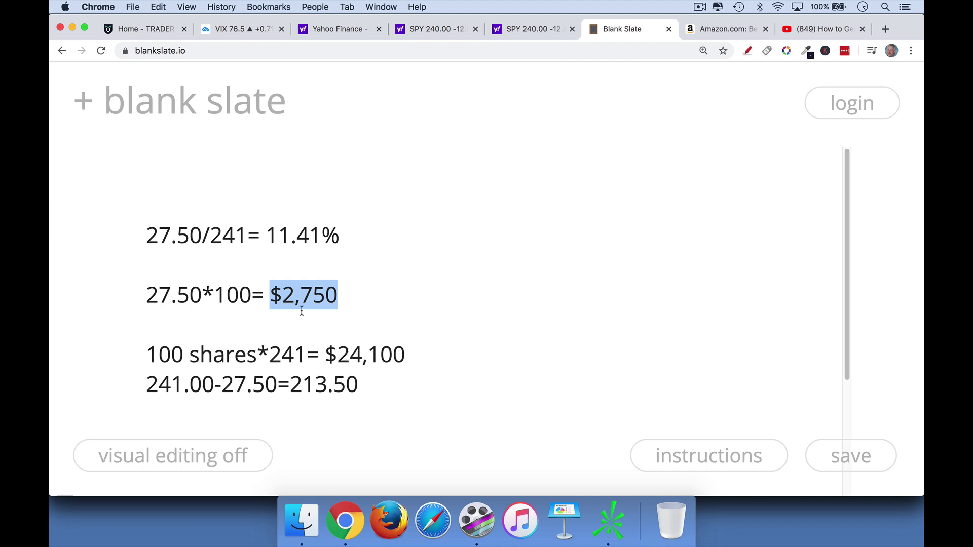
pyautogui.click(326, 355)
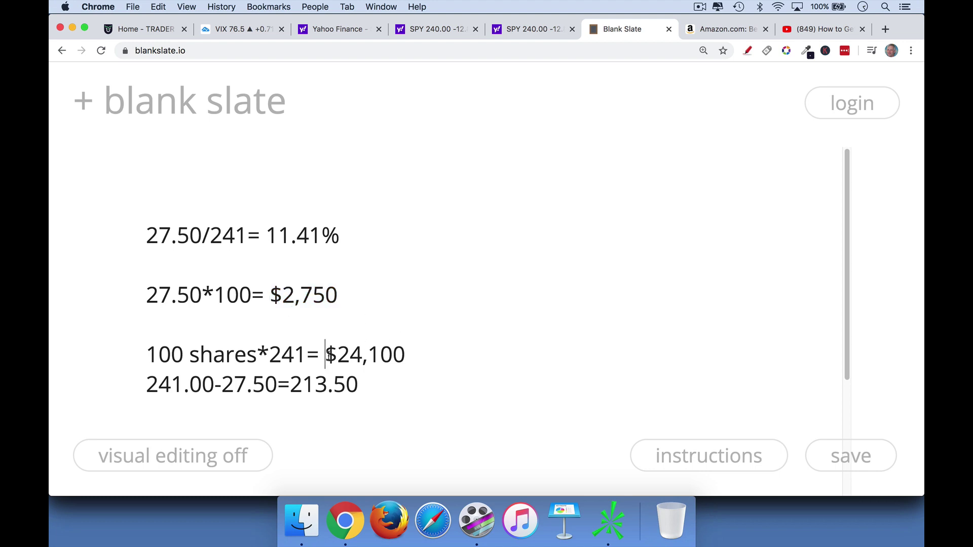
pyautogui.moveTo(325, 355); pyautogui.dragTo(409, 355)
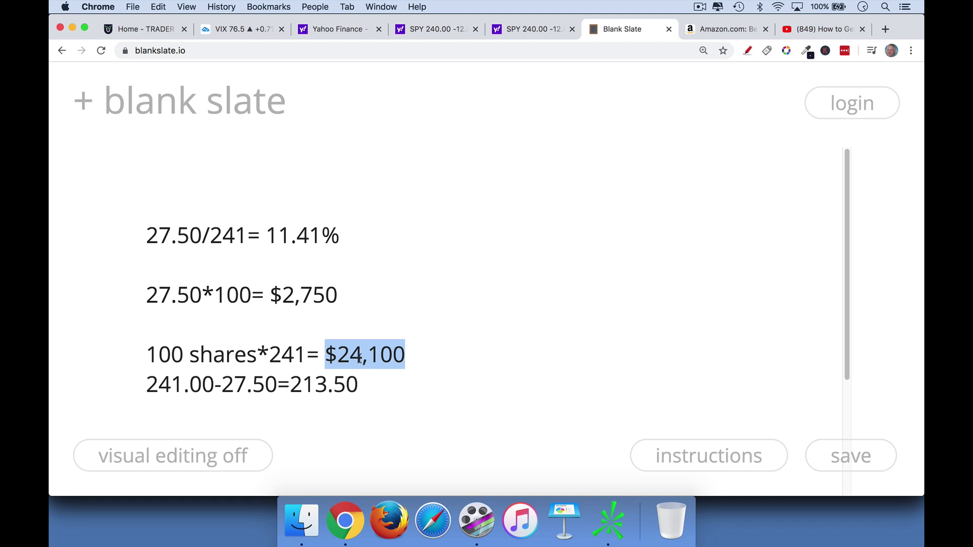
pyautogui.click(325, 356)
pyautogui.moveTo(325, 356); pyautogui.dragTo(416, 354)
pyautogui.moveTo(283, 295); pyautogui.dragTo(325, 295)
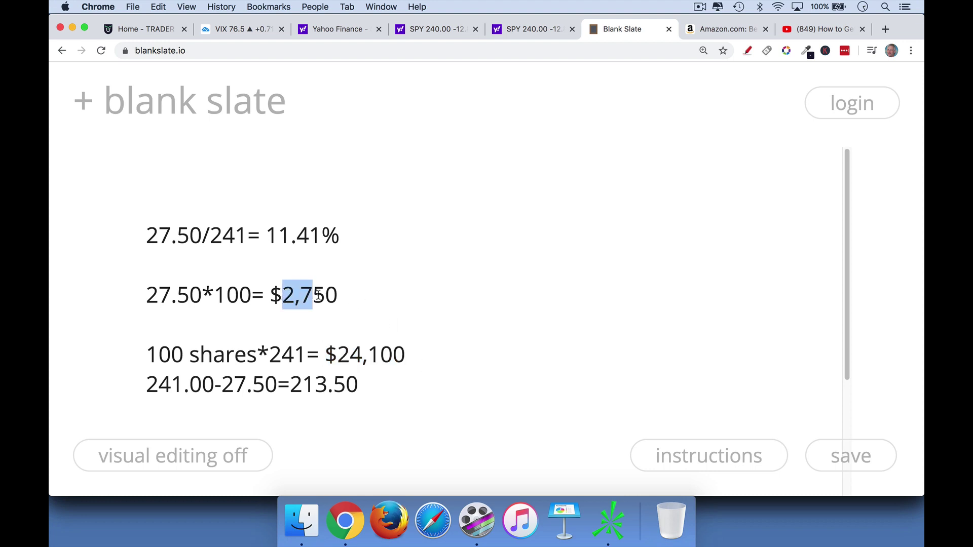
pyautogui.moveTo(337, 354); pyautogui.dragTo(394, 354)
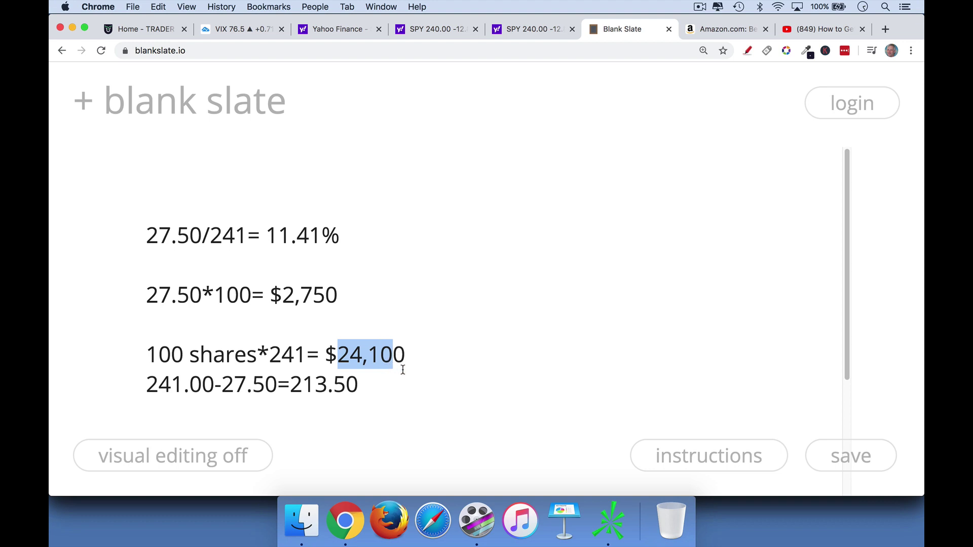
pyautogui.moveTo(146, 235); pyautogui.dragTo(340, 235)
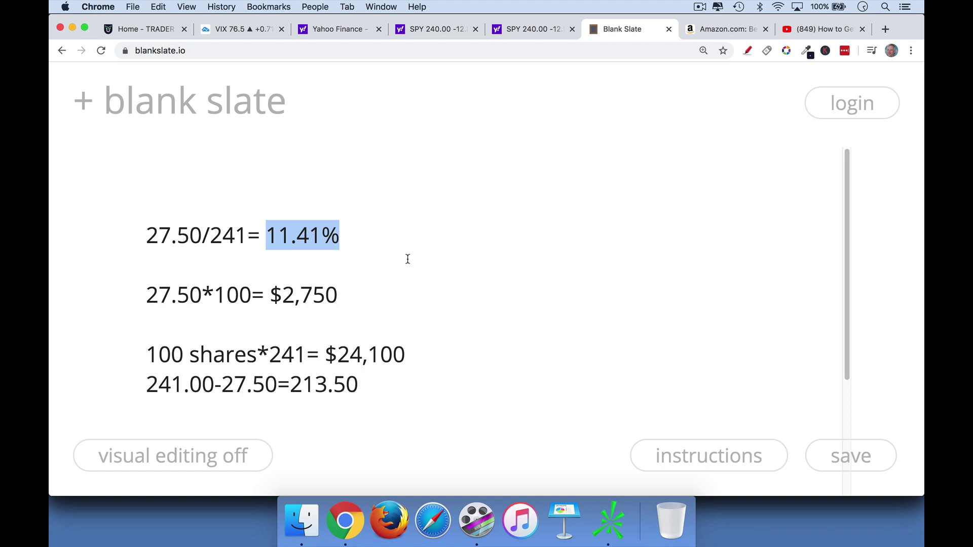
pyautogui.click(380, 228)
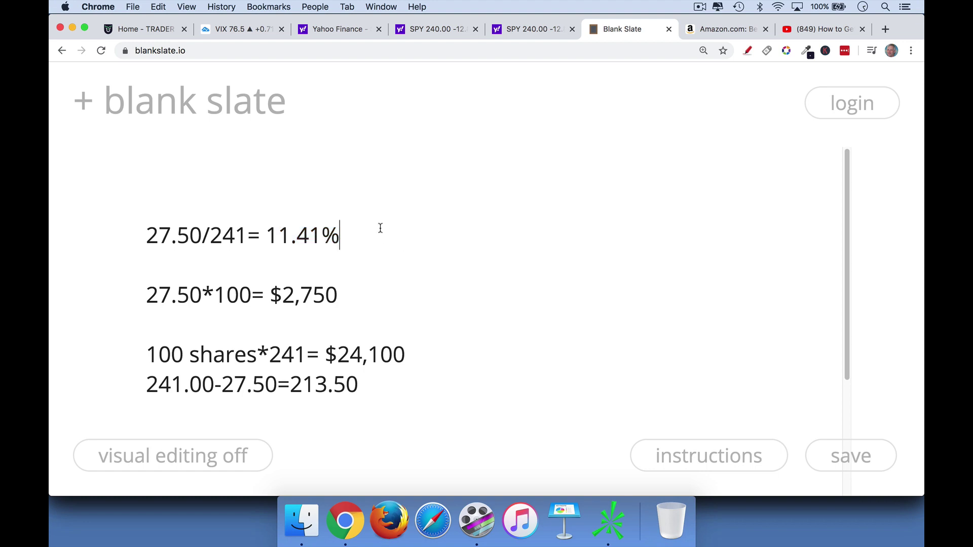
# Insert a 68% line after the 11.41% return and briefly check the VIX chart.
pyautogui.press('Return')
pyautogui.press('Return')
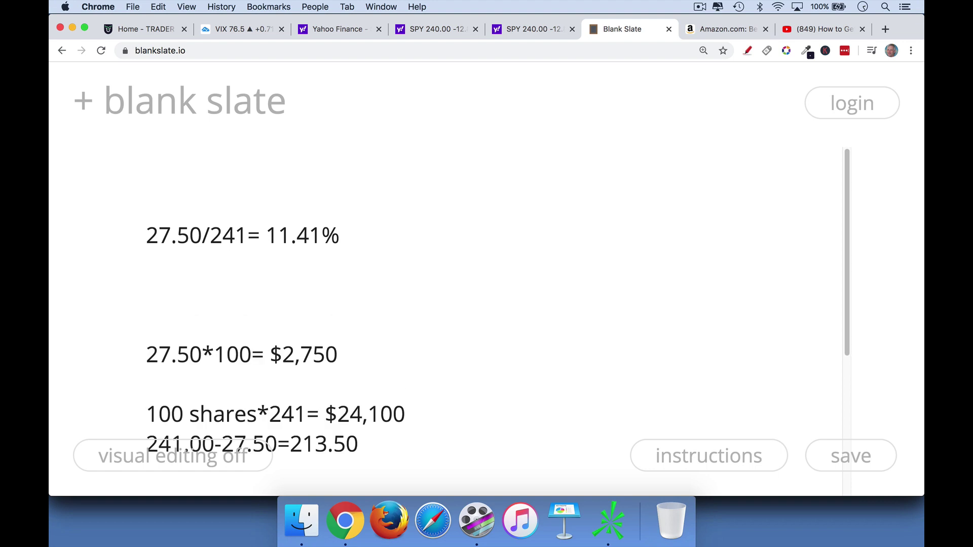
pyautogui.write('68%')
pyautogui.click(228, 32)
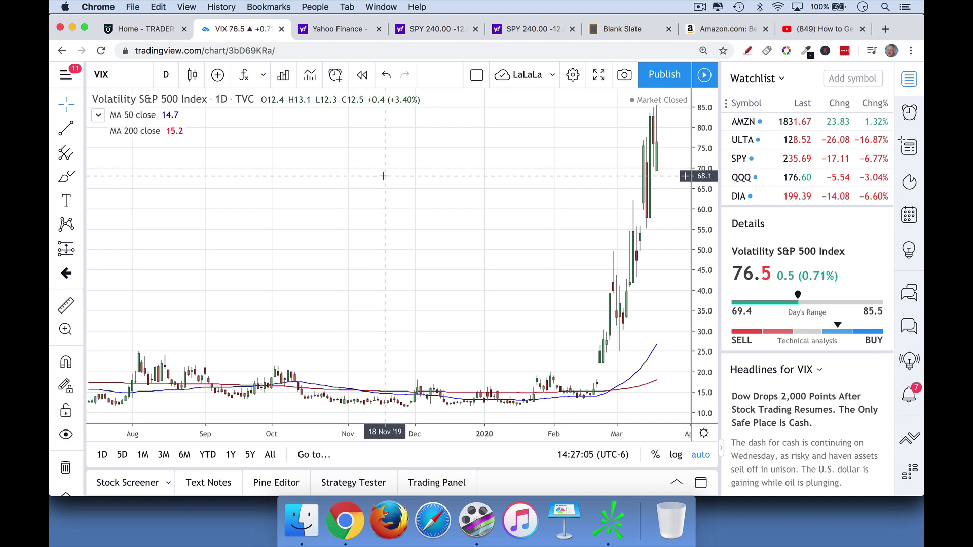
pyautogui.click(619, 32)
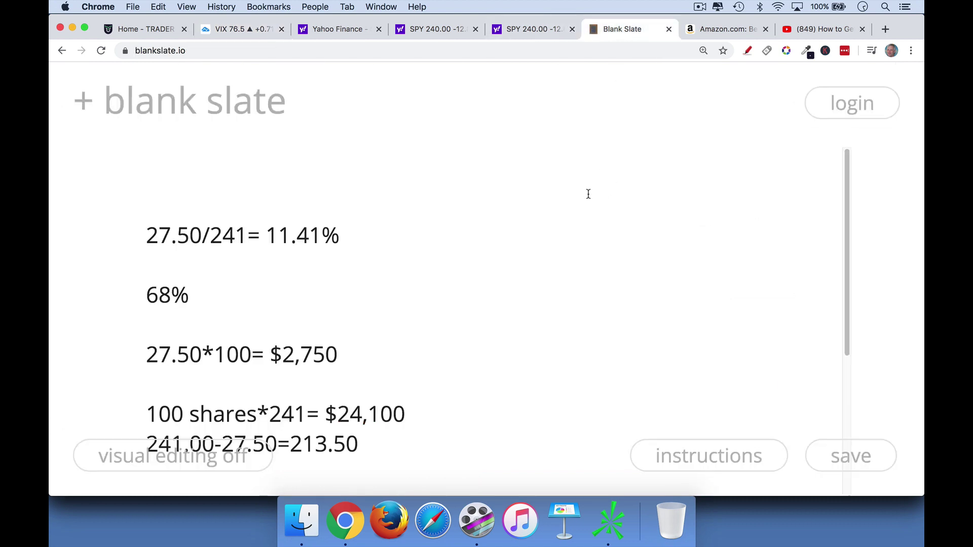
pyautogui.scroll(-1, 588, 194)
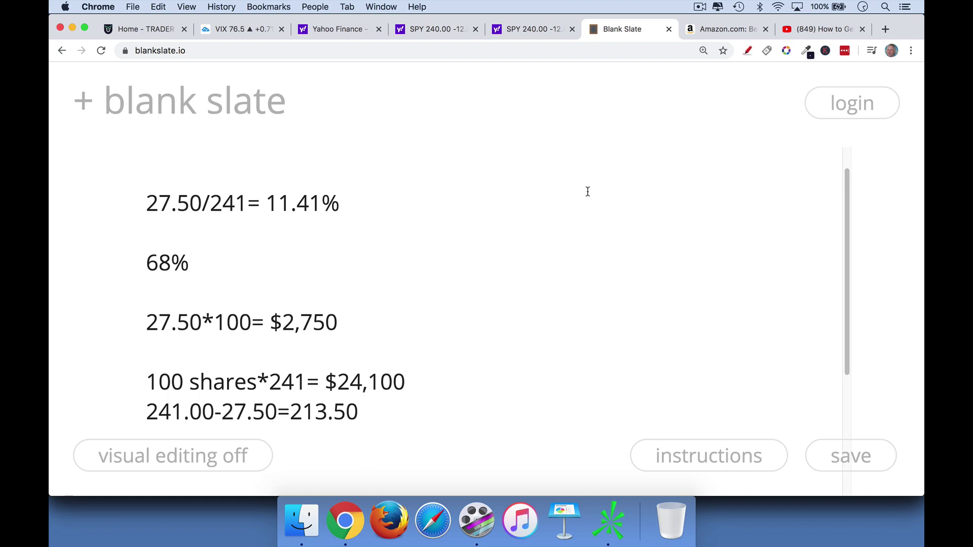
# Show the Amazon page for Matthew R. Kratter's Bear Market Trading Strategies.
pyautogui.click(709, 29)
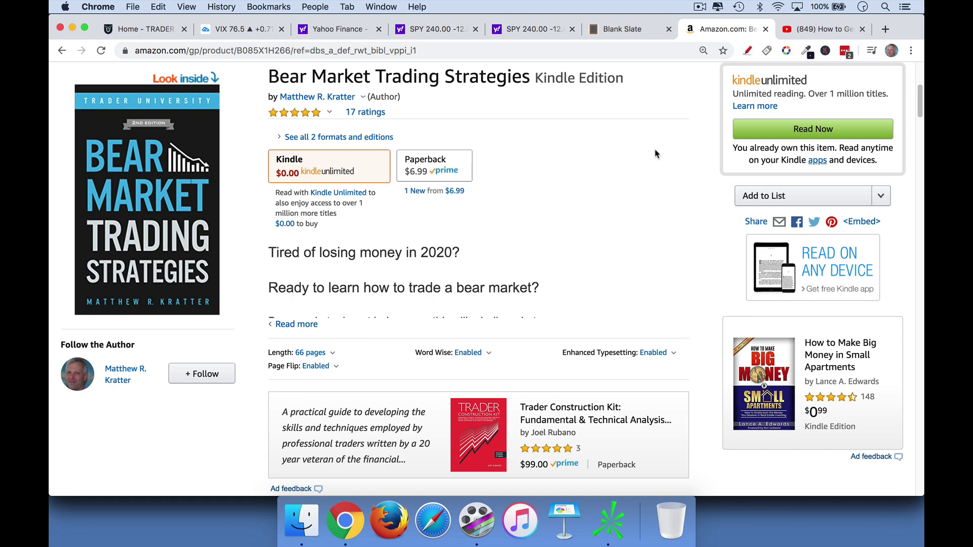
# Go to Trader University's Courses page and scroll through the course catalog.
pyautogui.click(142, 29)
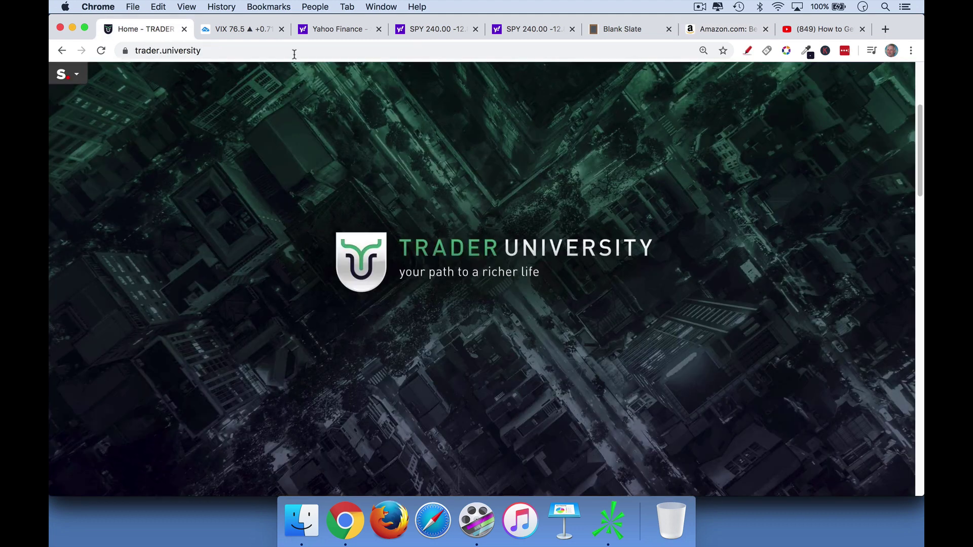
pyautogui.scroll(5, 302, 106)
pyautogui.click(238, 127)
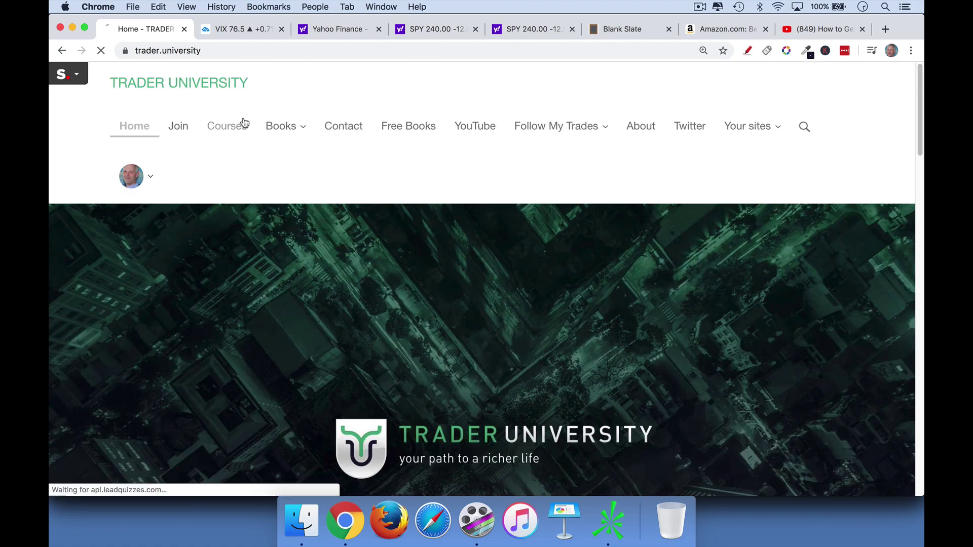
pyautogui.scroll(-4, 282, 239)
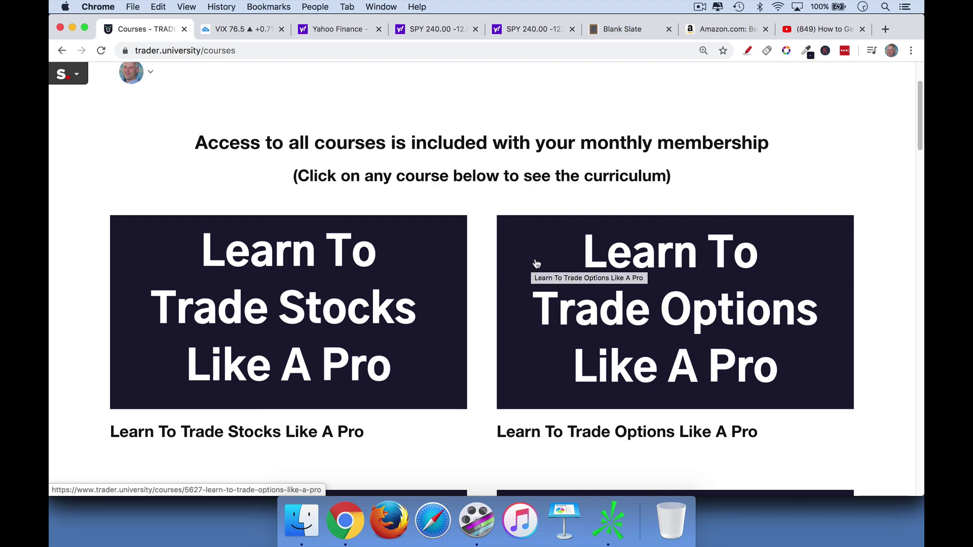
pyautogui.scroll(3, 415, 261)
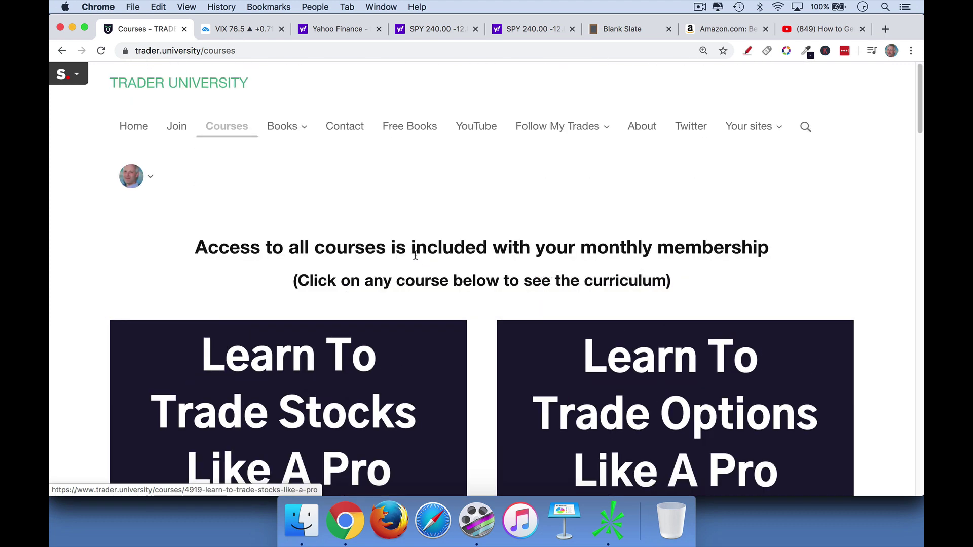
pyautogui.scroll(-1, 423, 262)
pyautogui.scroll(-5, 423, 262)
pyautogui.scroll(-1, 424, 262)
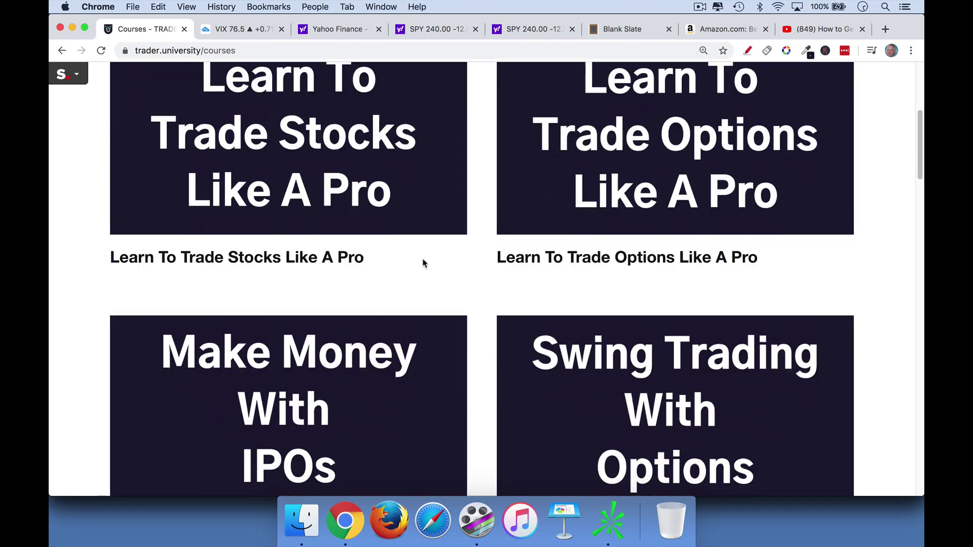
pyautogui.scroll(-4, 424, 262)
pyautogui.scroll(-4, 424, 261)
pyautogui.scroll(-1, 423, 263)
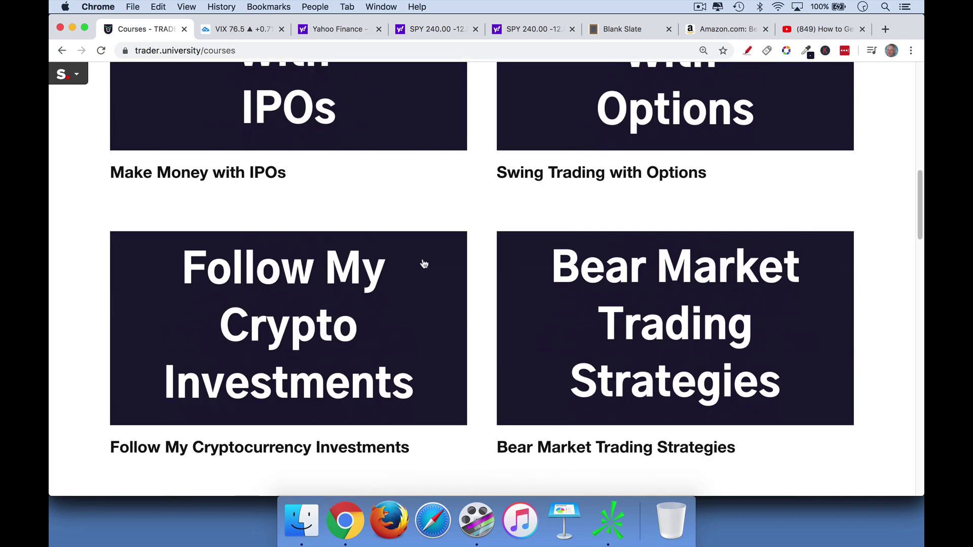
pyautogui.scroll(-4, 386, 289)
pyautogui.scroll(4, 382, 296)
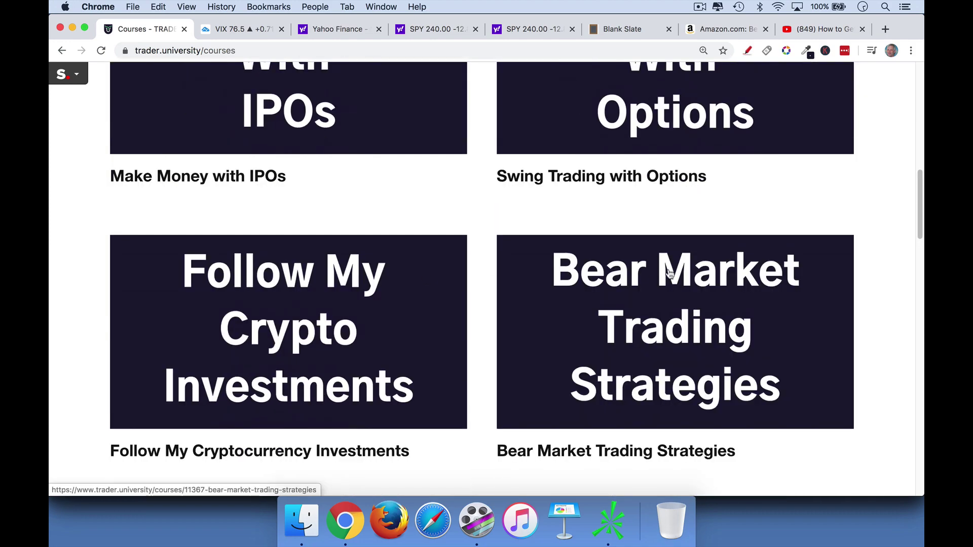
pyautogui.scroll(10, 725, 281)
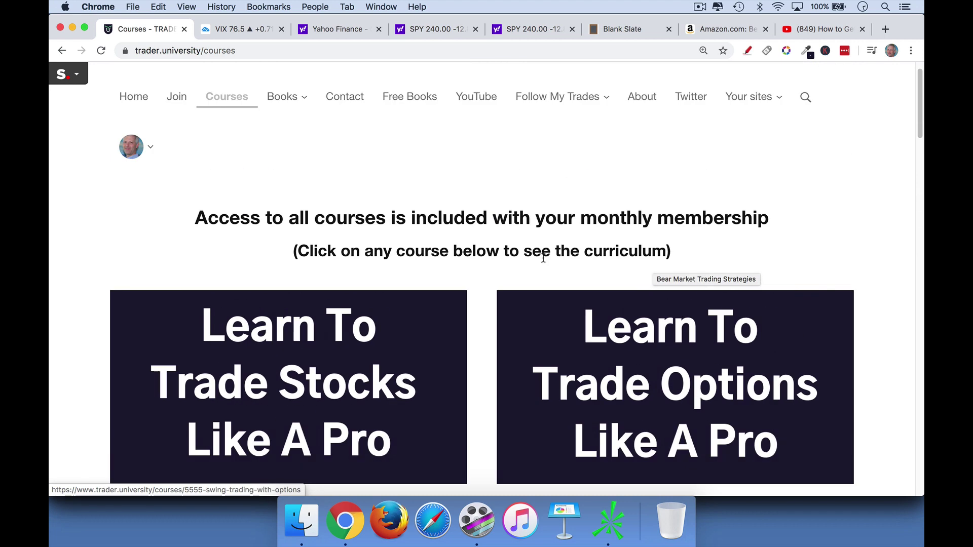
# Start checkout for Trader University's monthly tuition plan from the Join page.
pyautogui.click(176, 126)
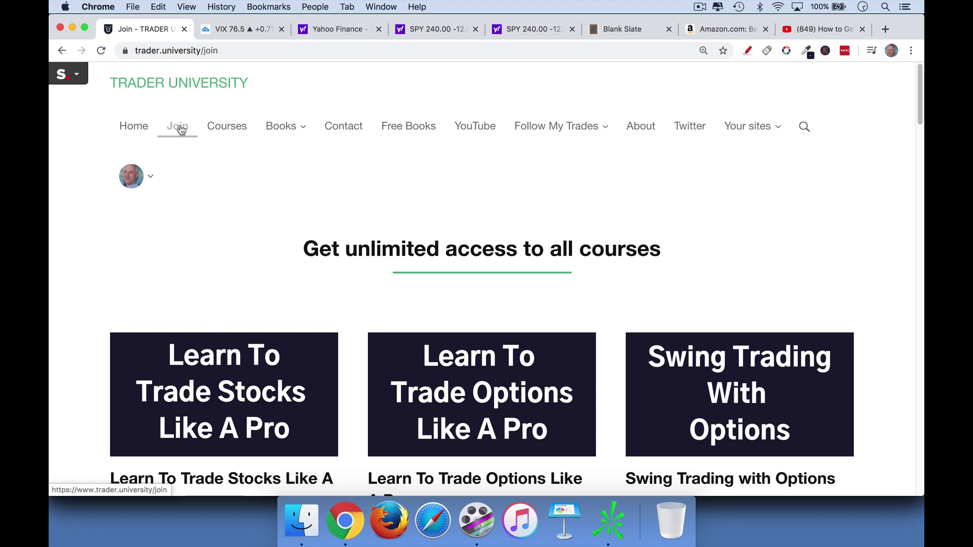
pyautogui.scroll(-4, 311, 259)
pyautogui.scroll(-5, 310, 277)
pyautogui.scroll(-8, 311, 279)
pyautogui.scroll(-4, 311, 279)
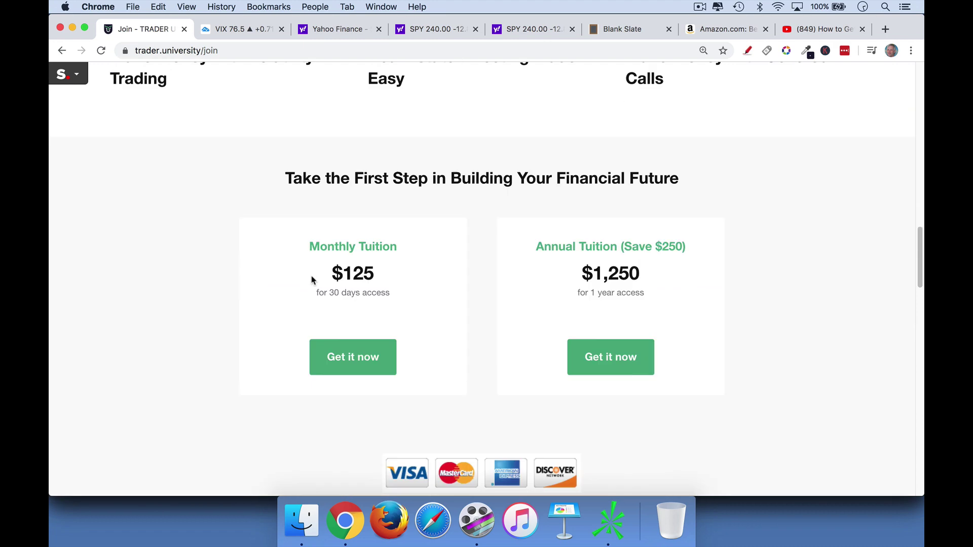
pyautogui.click(360, 361)
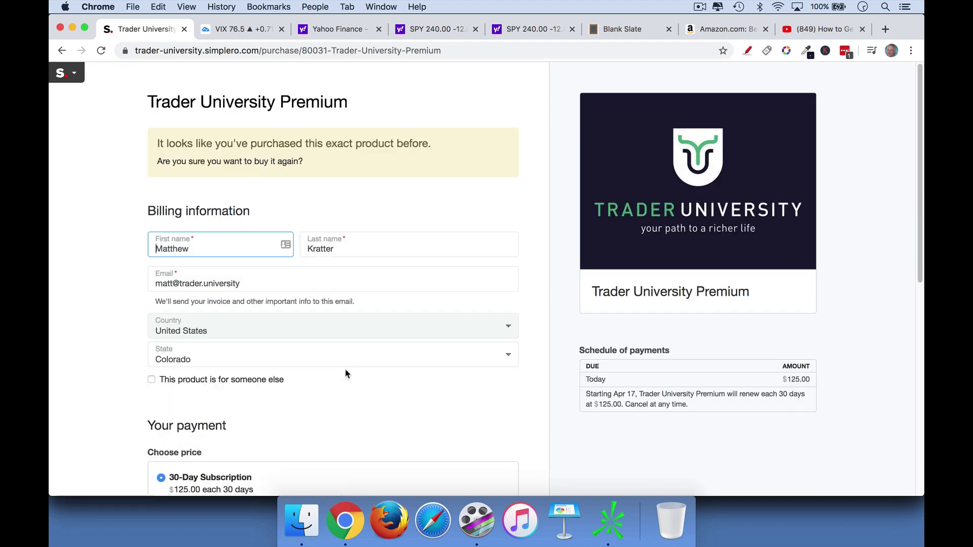
# Apply coupon YT99 so the price drops to $99 every 30 days.
pyautogui.scroll(-2, 346, 374)
pyautogui.scroll(-2, 346, 374)
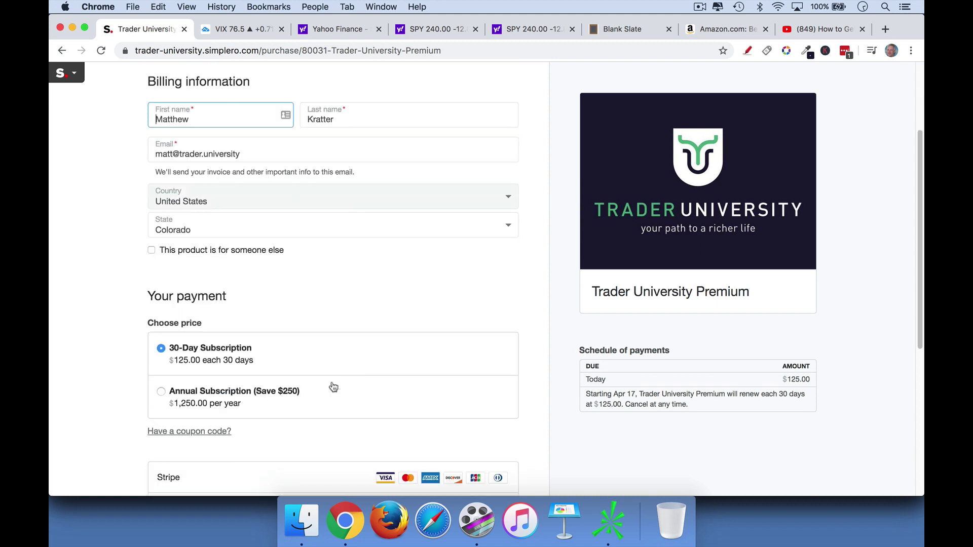
pyautogui.click(220, 435)
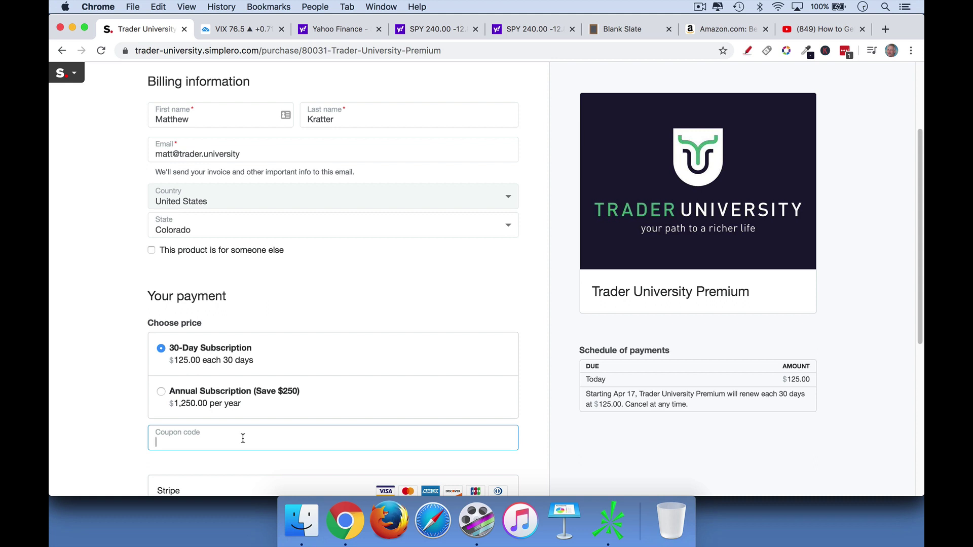
pyautogui.write('YT99')
pyautogui.click(498, 443)
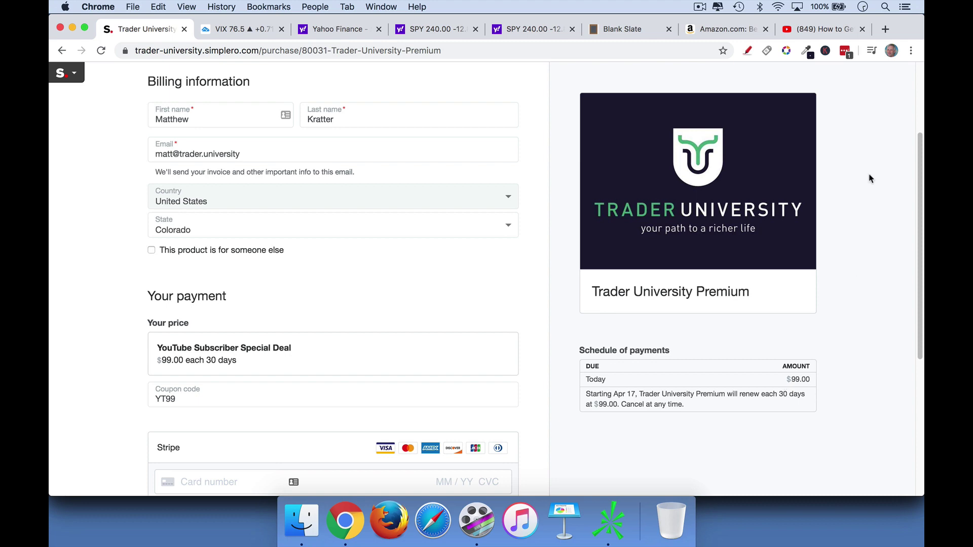
pyautogui.click(734, 30)
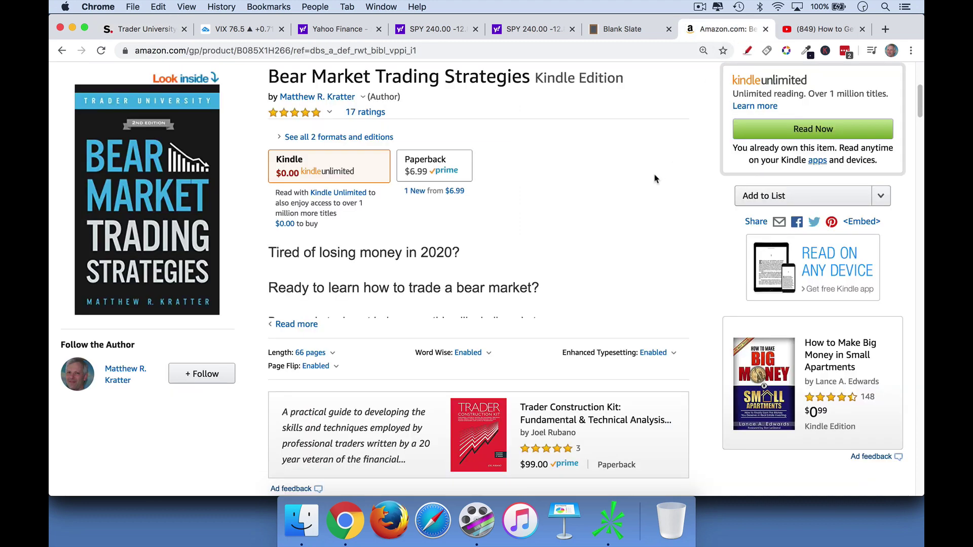